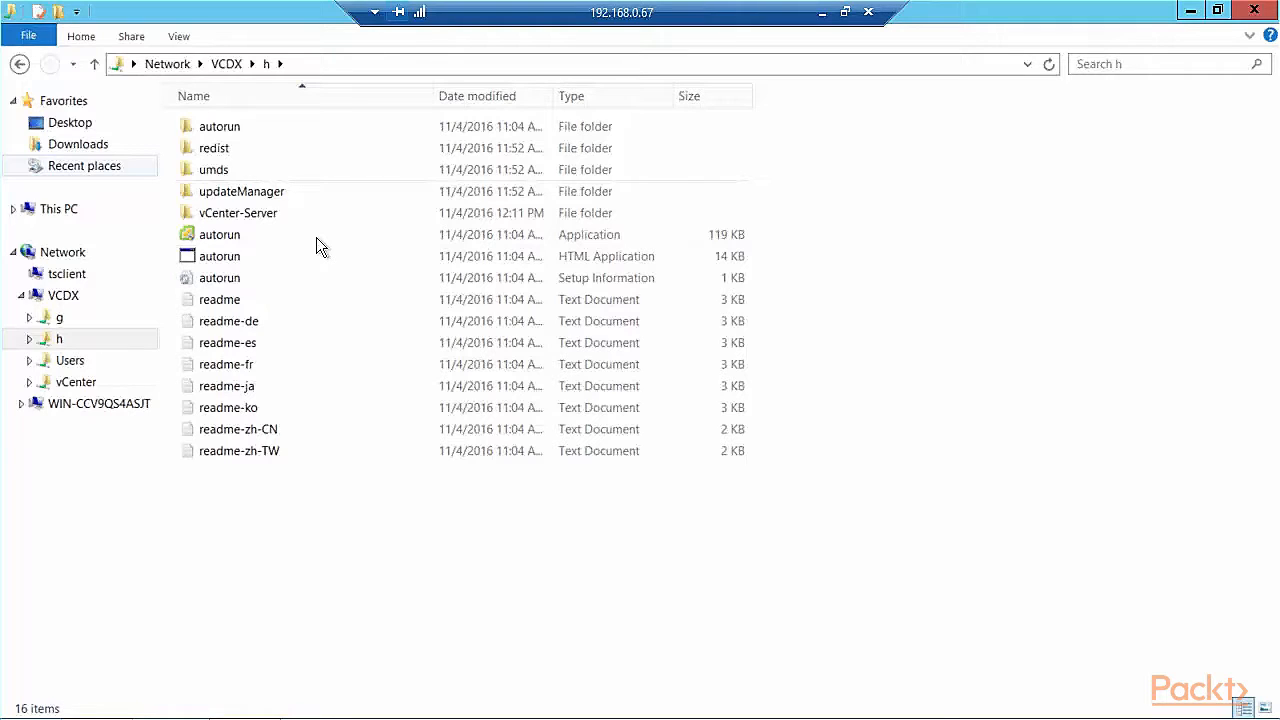
# Run the VMware autorun application from the h share and start the vCenter Server for Windows installer, allowing the security prompts.
pyautogui.doubleClick(227, 240)
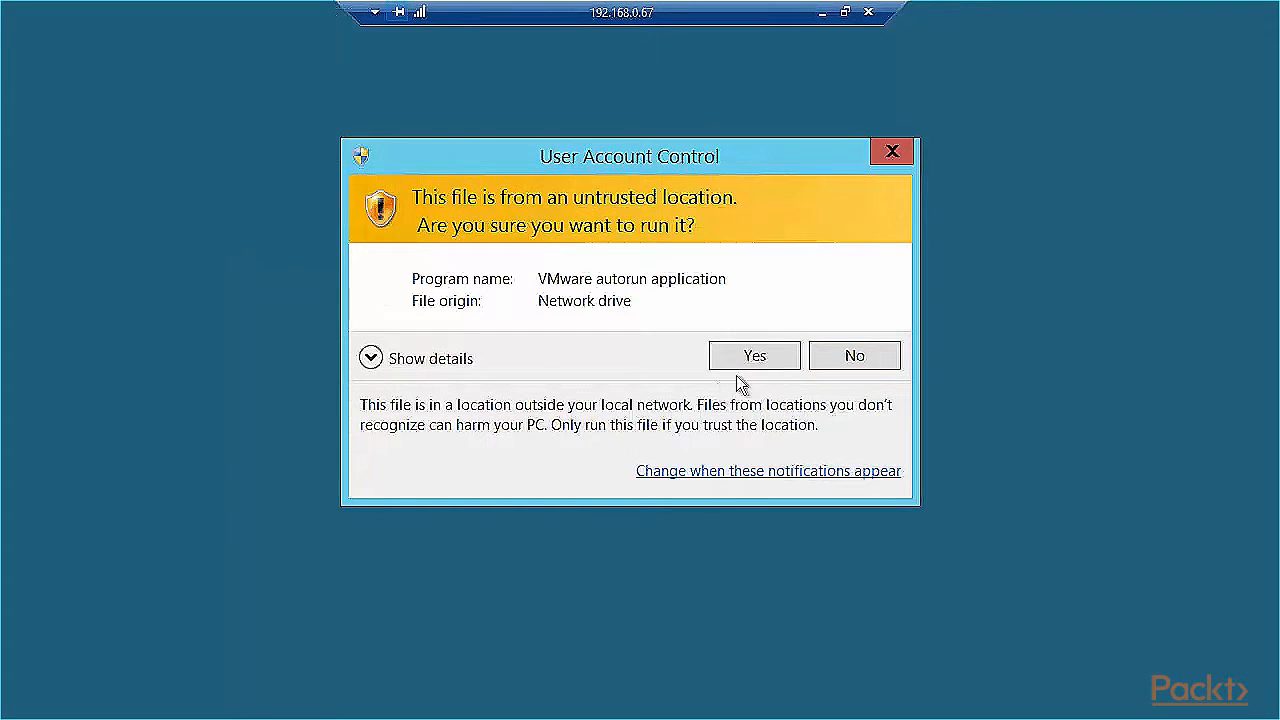
pyautogui.click(745, 359)
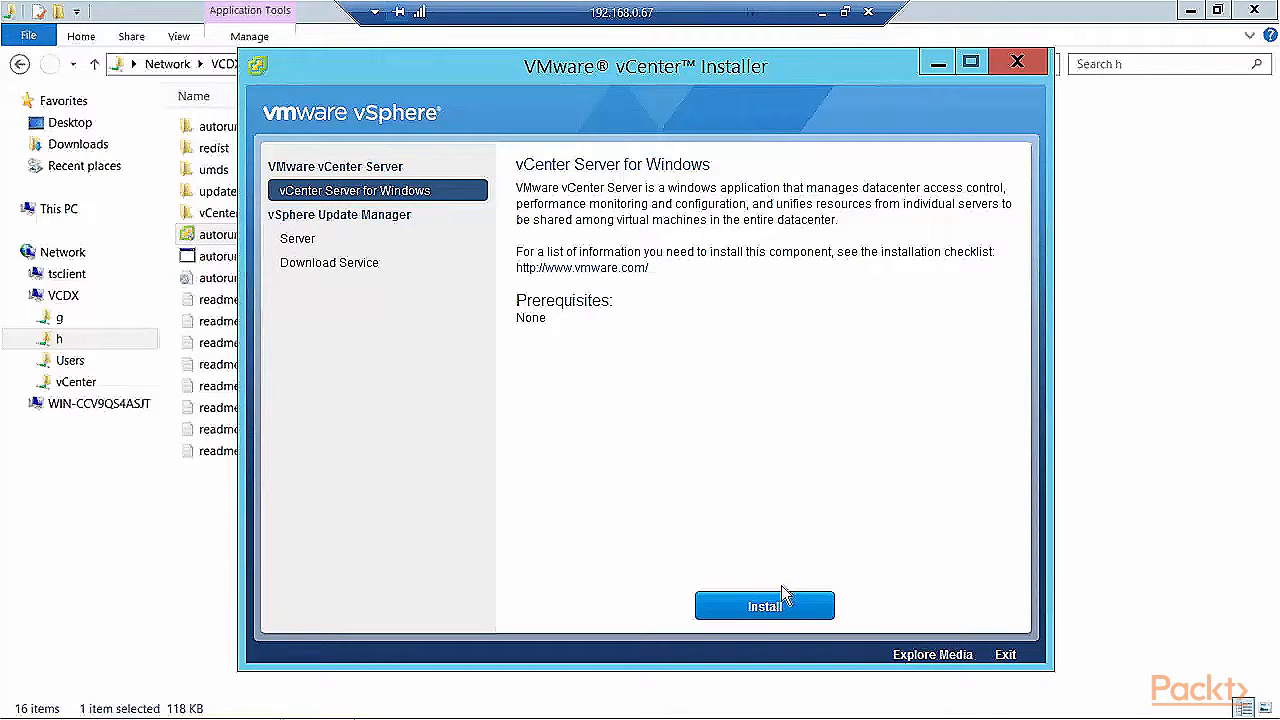
pyautogui.click(764, 606)
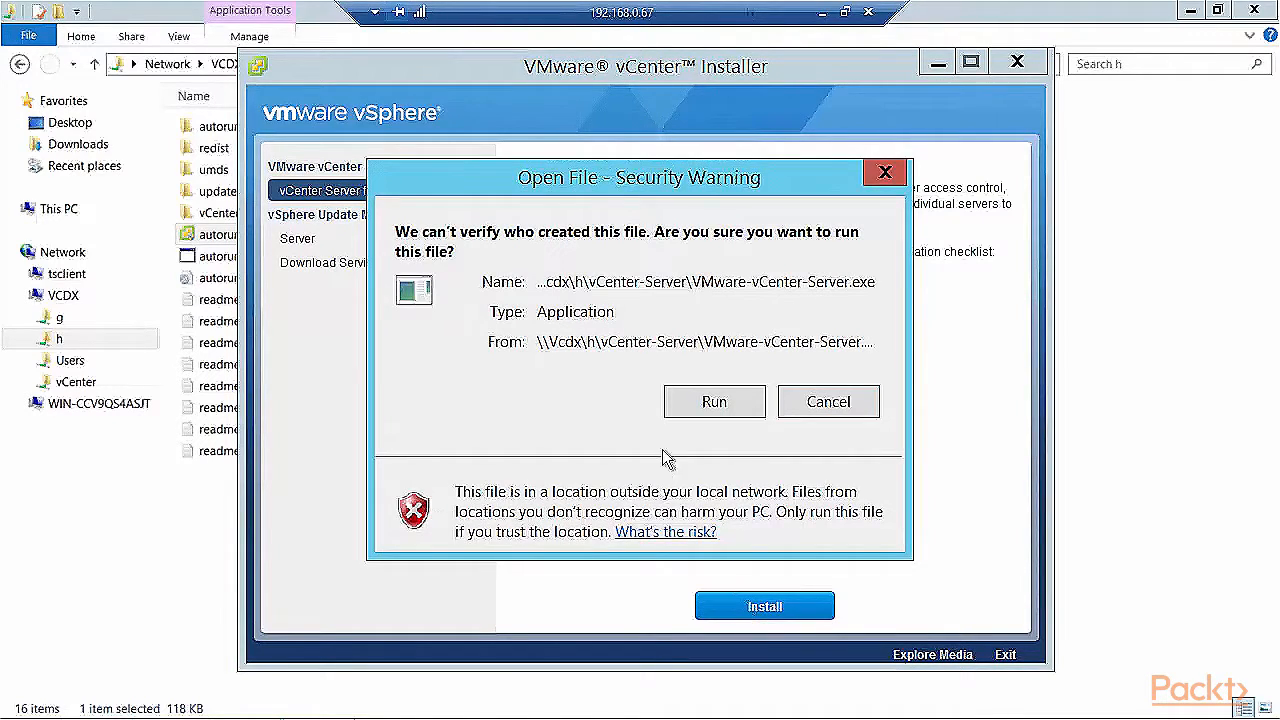
pyautogui.click(705, 405)
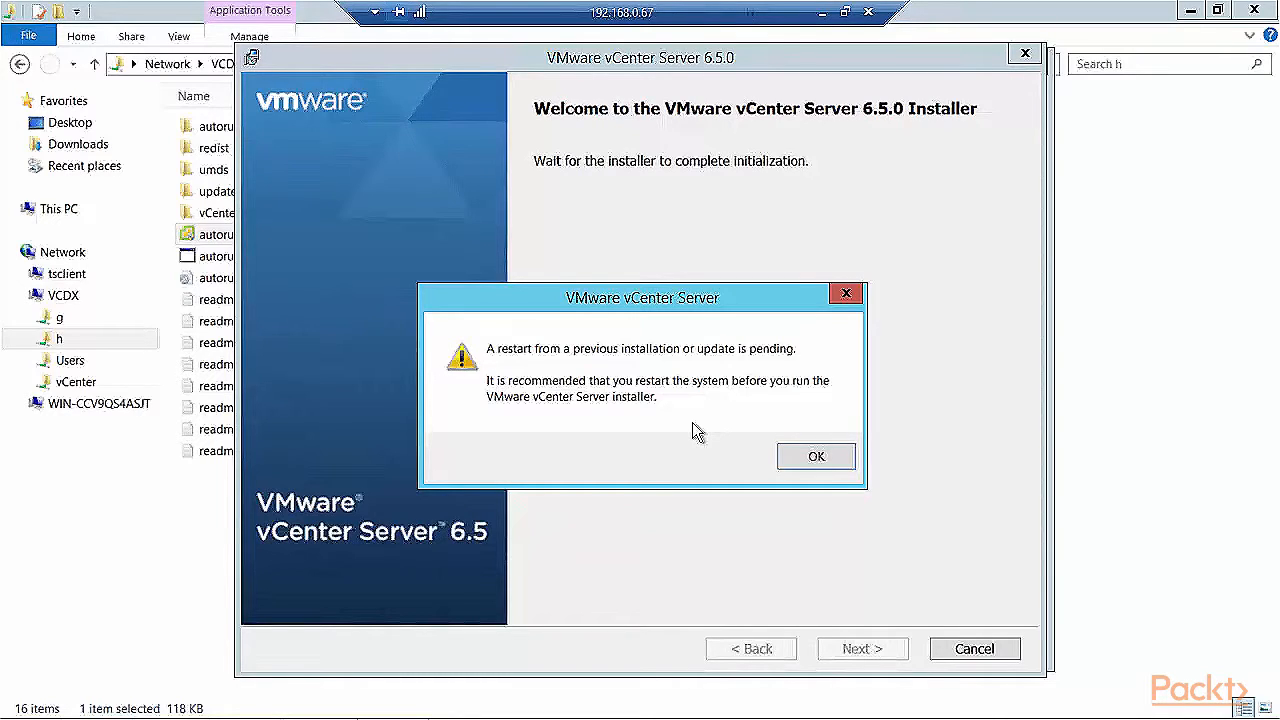
pyautogui.click(812, 457)
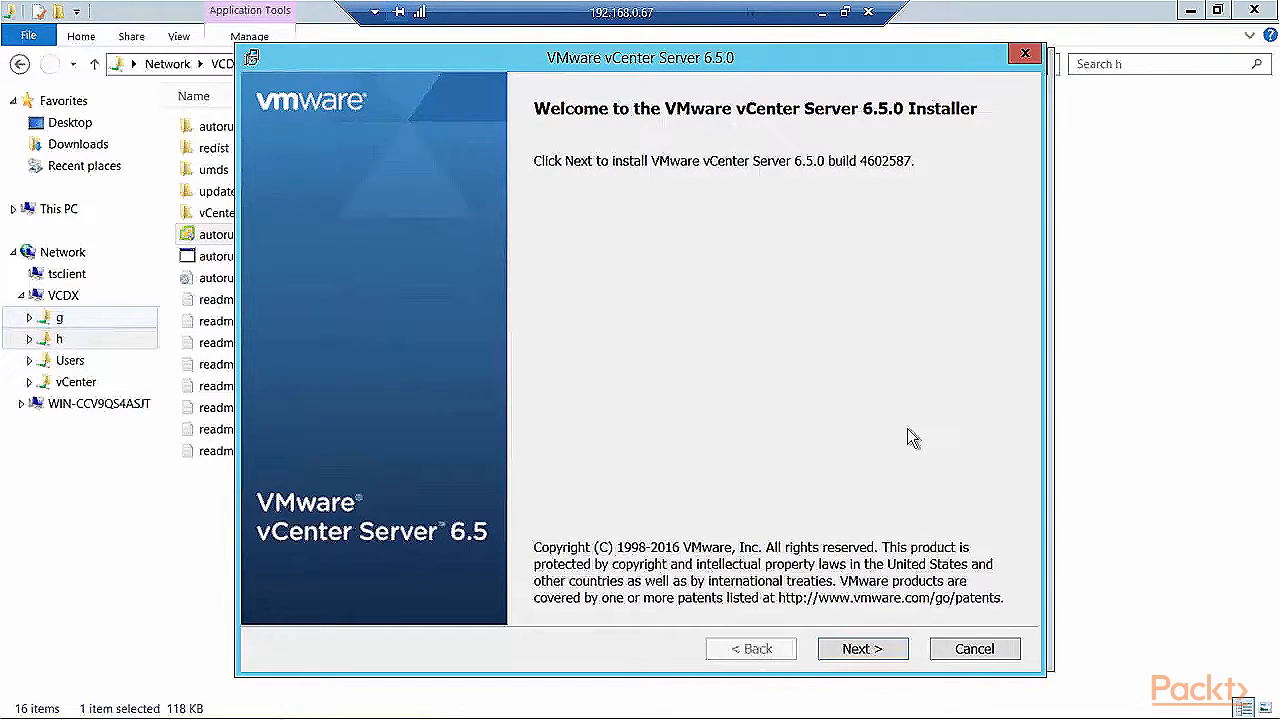
# Accept the license agreement and proceed with the vCenter Server and Embedded Platform Services Controller deployment type.
pyautogui.click(855, 648)
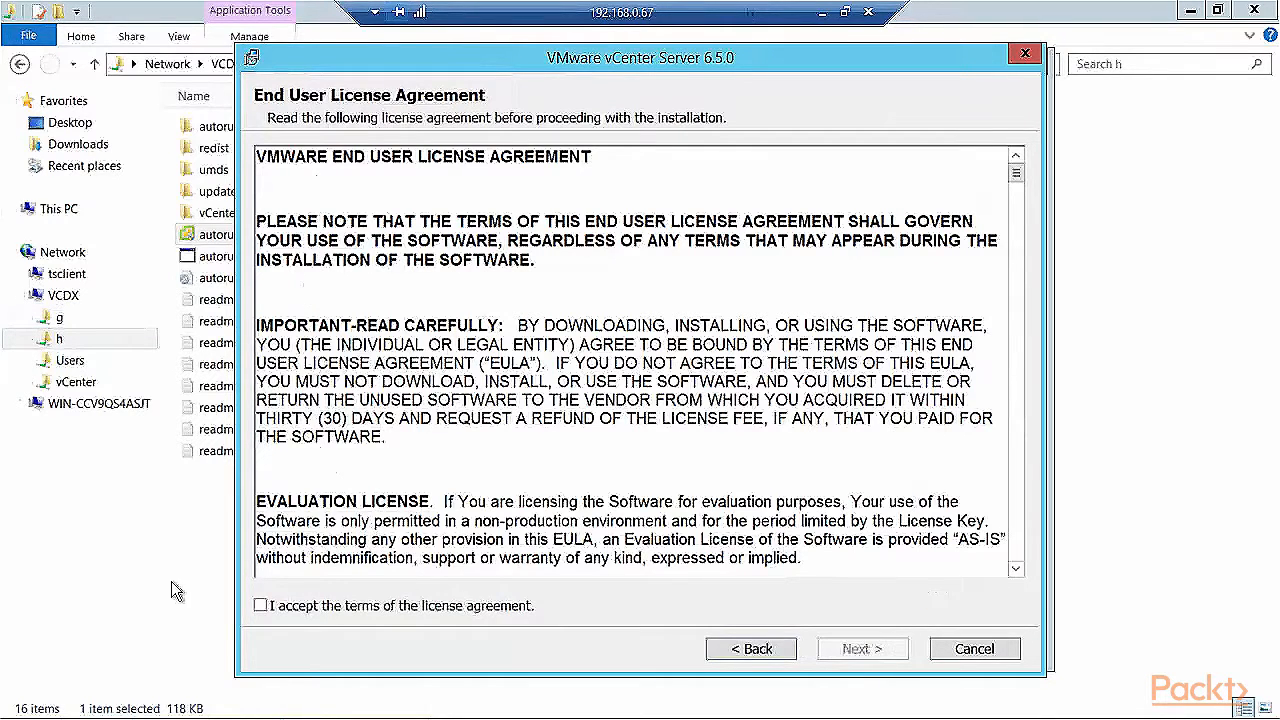
pyautogui.click(260, 605)
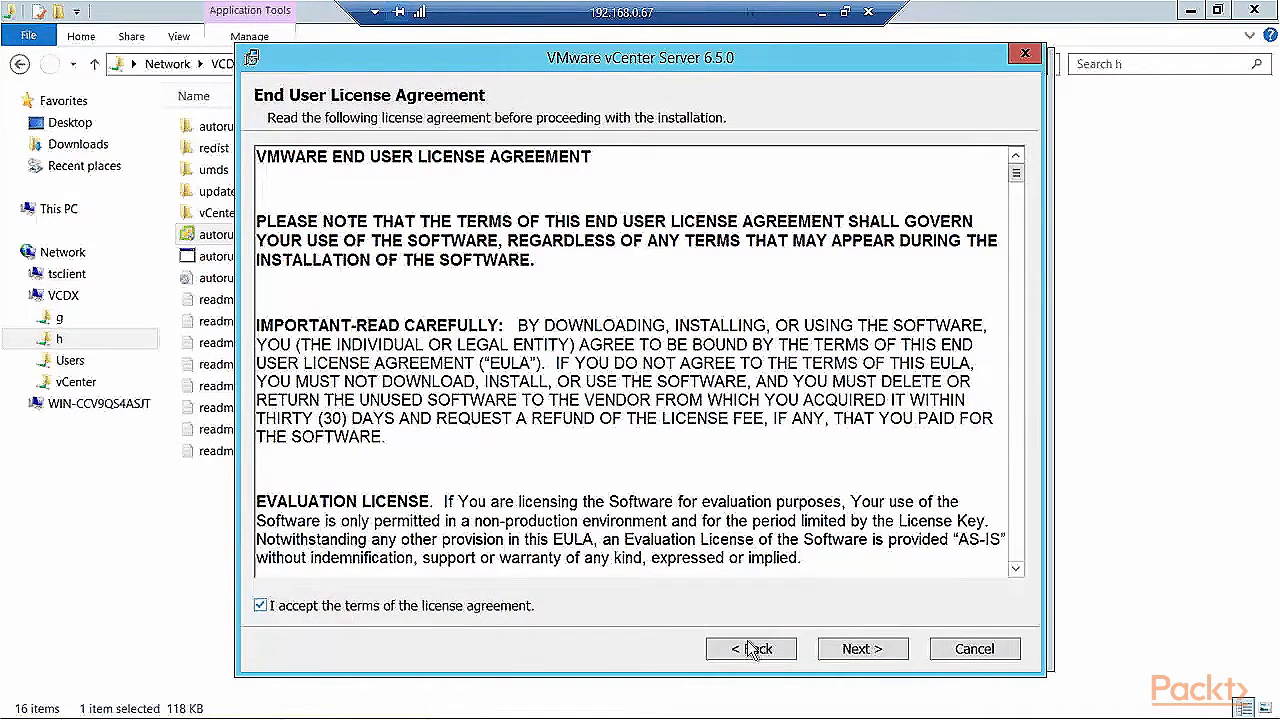
pyautogui.click(862, 649)
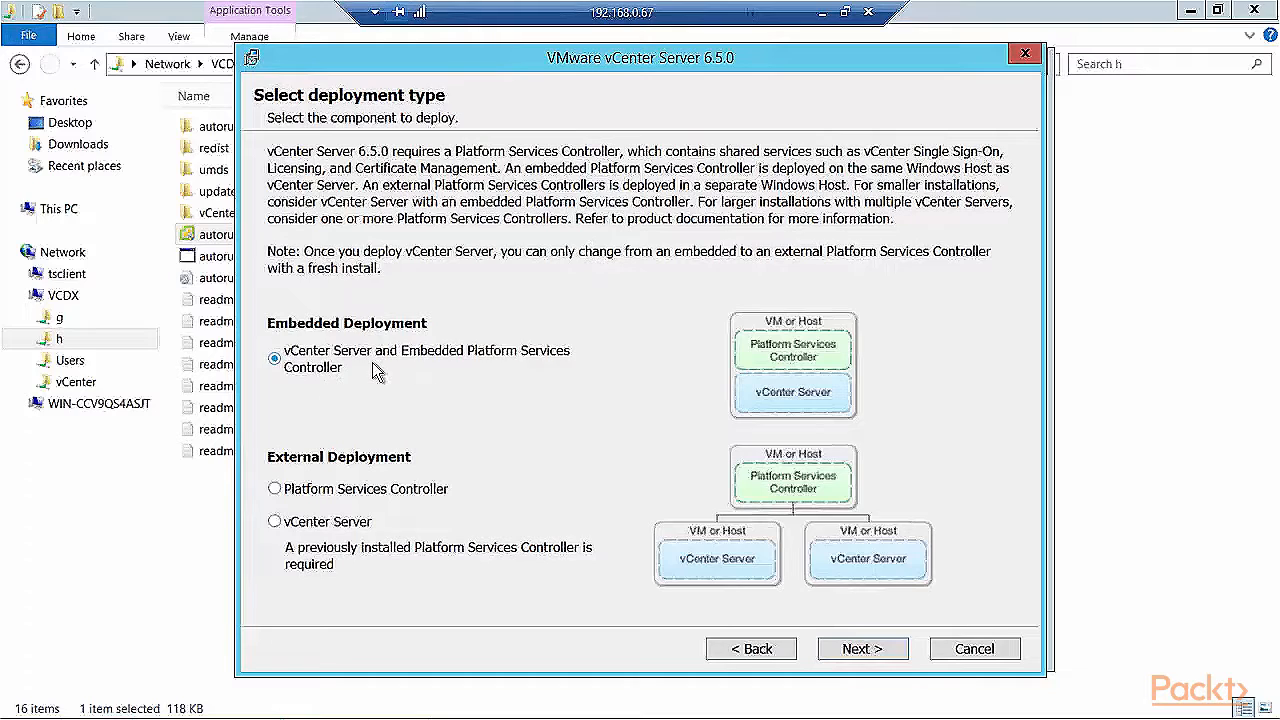
pyautogui.click(858, 649)
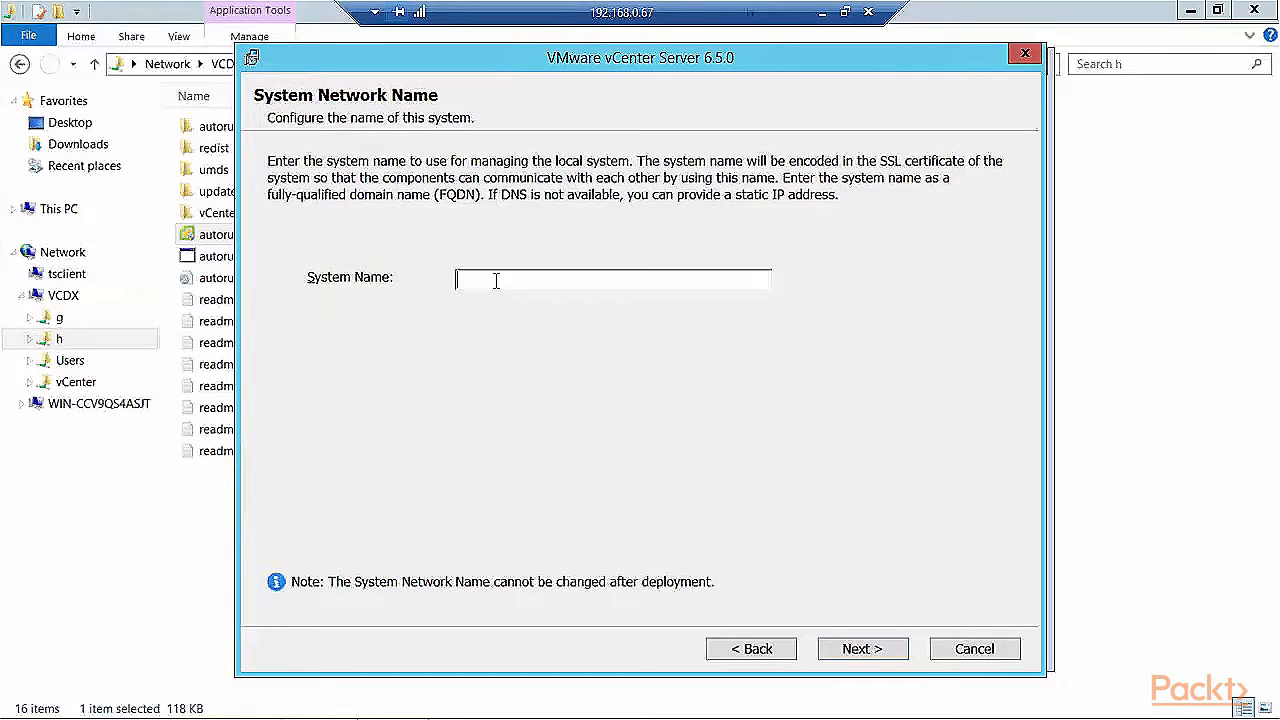
# Set the system name to 192.168.0.67 and acknowledge the IP address and DHCP warnings.
pyautogui.write('192.')
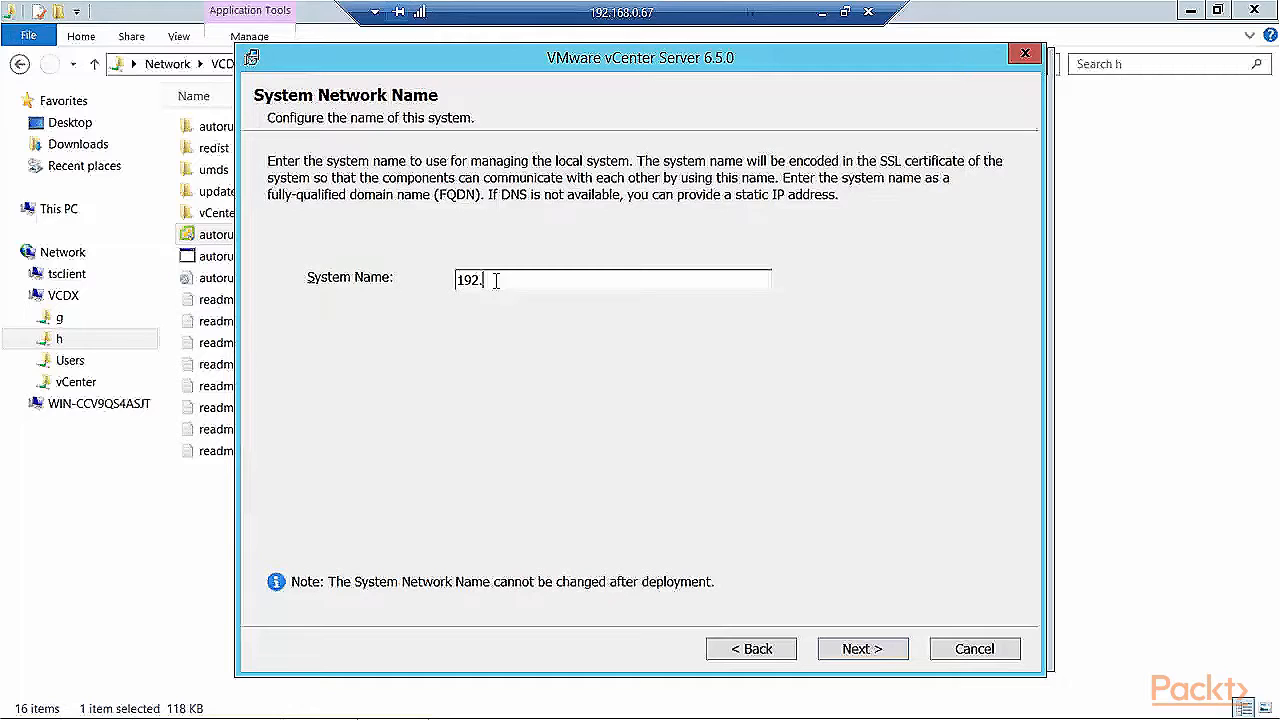
pyautogui.write('168.0.67')
pyautogui.click(866, 650)
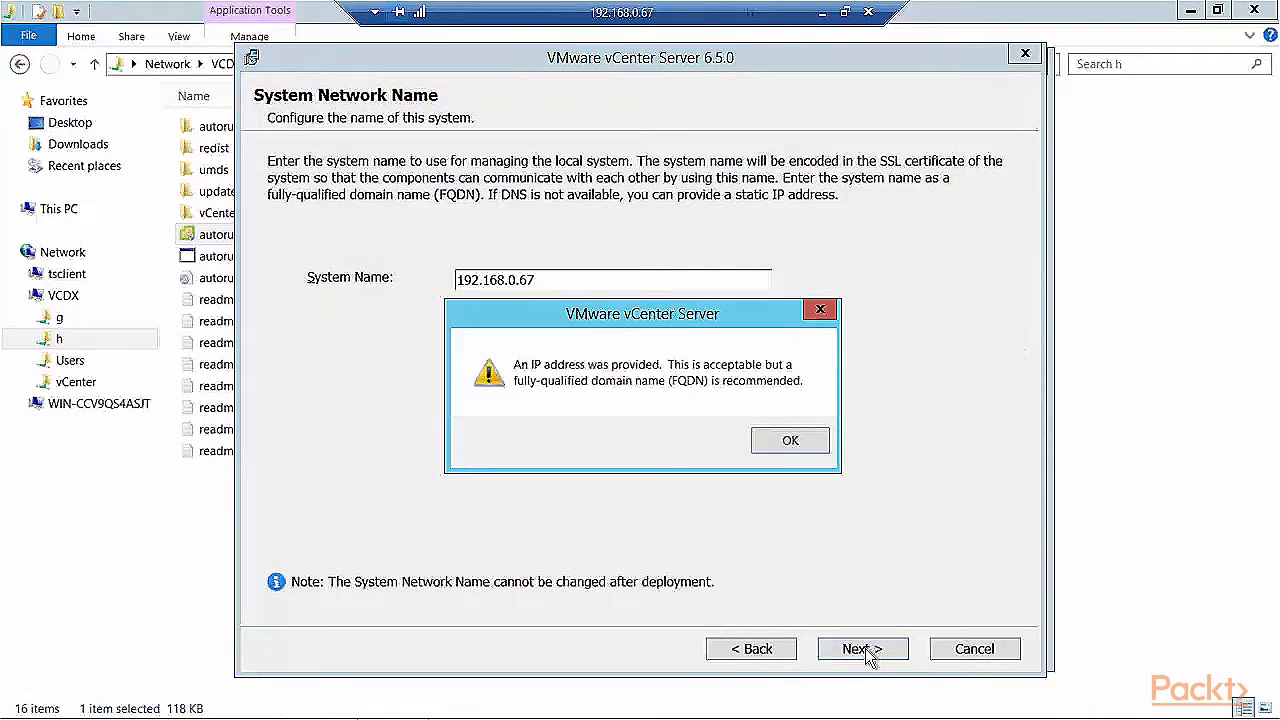
pyautogui.click(798, 441)
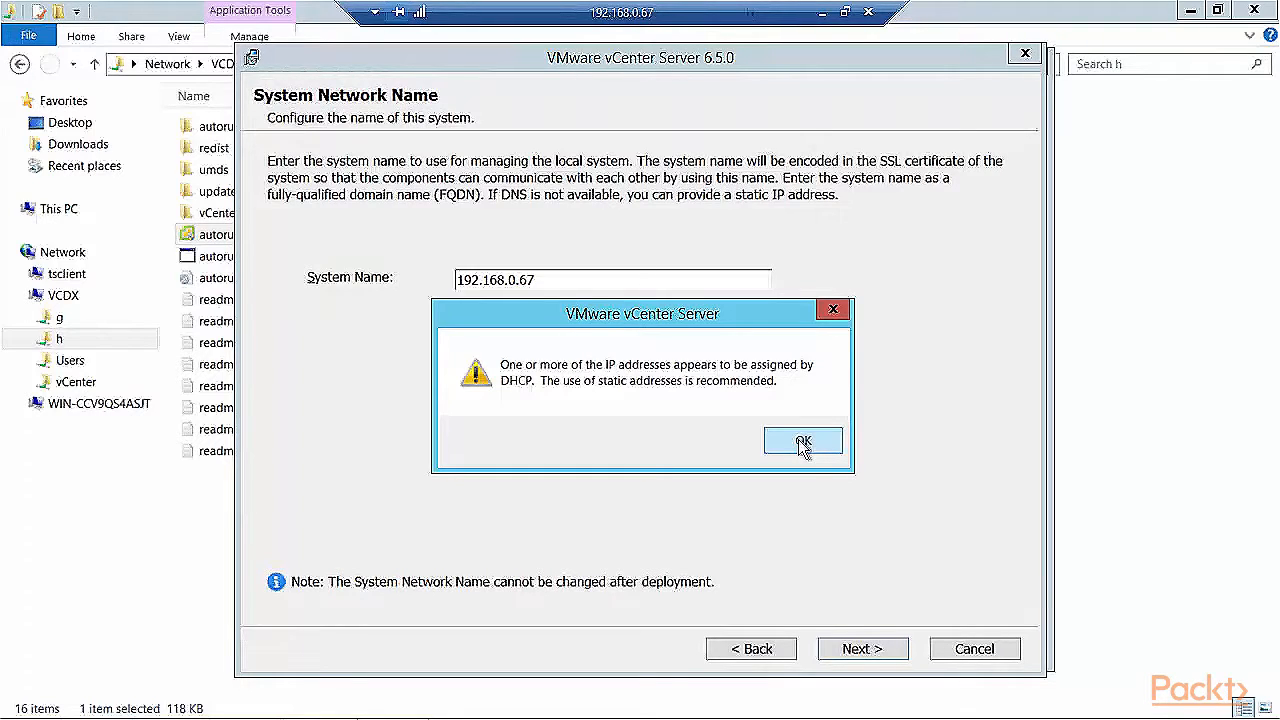
pyautogui.click(801, 444)
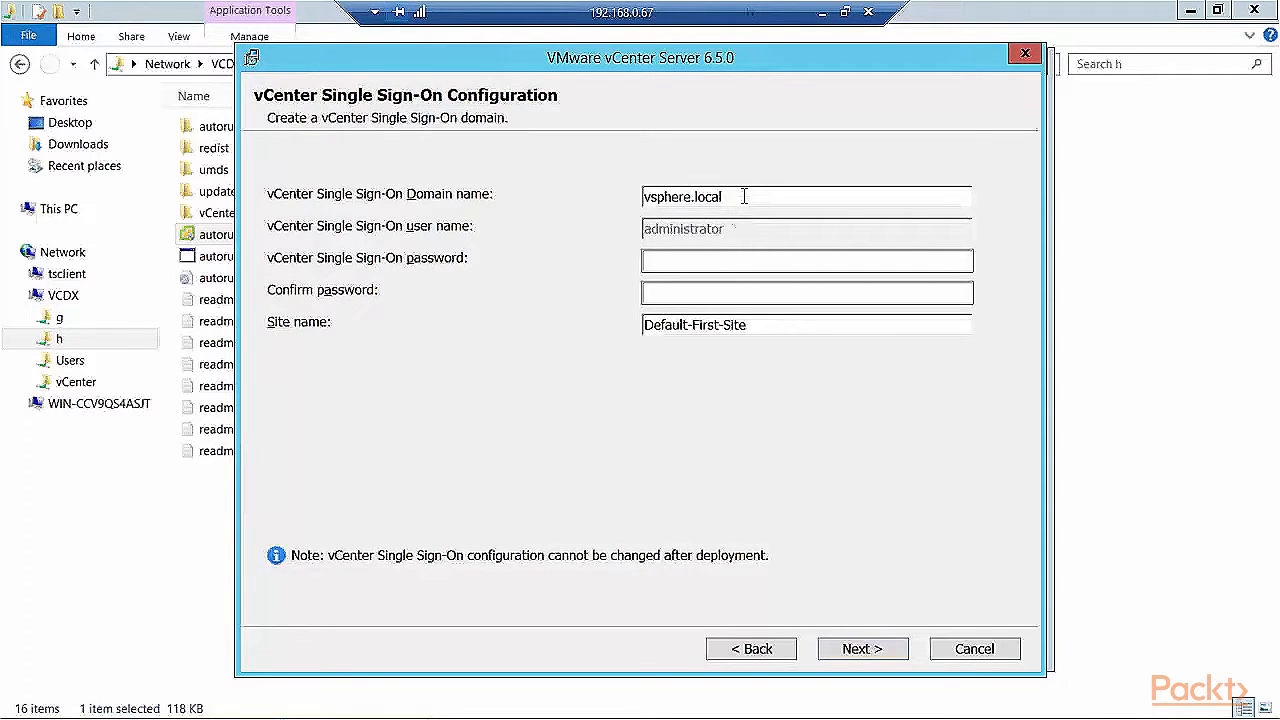
# Set the vCenter Single Sign-On domain name to packtpubBranch.local.
pyautogui.moveTo(742, 196); pyautogui.dragTo(596, 210)
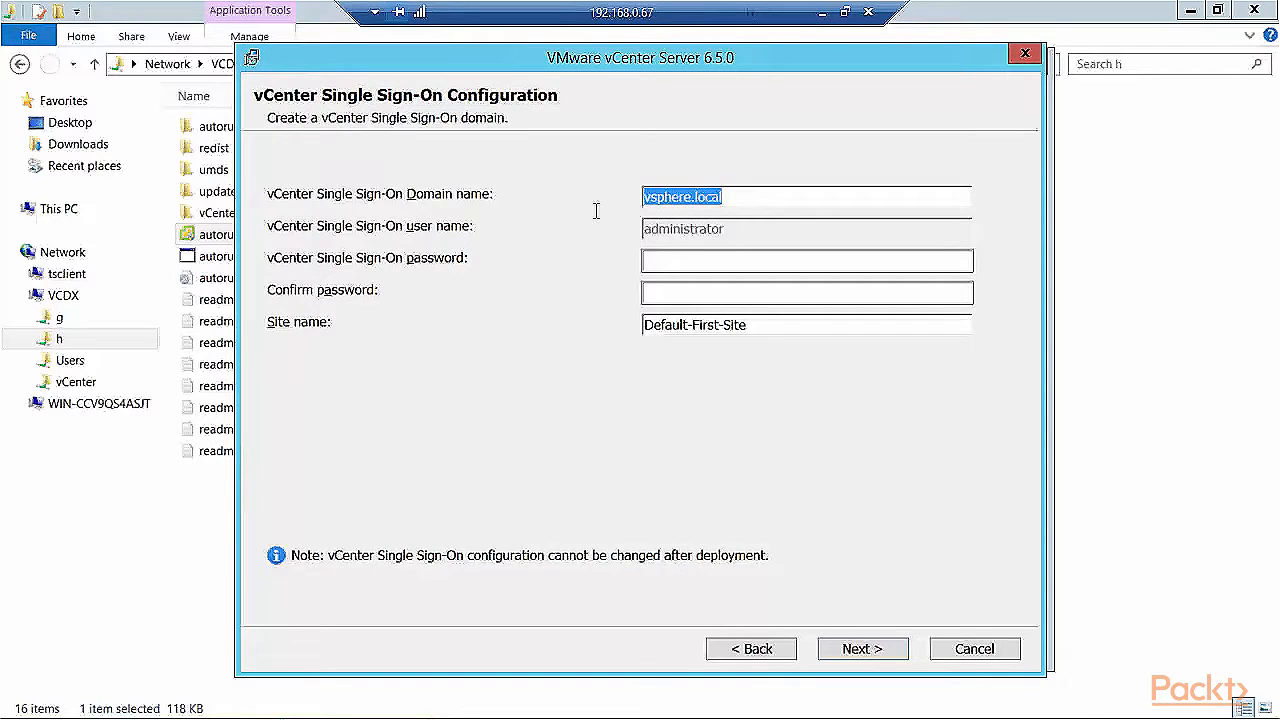
pyautogui.write('pa')
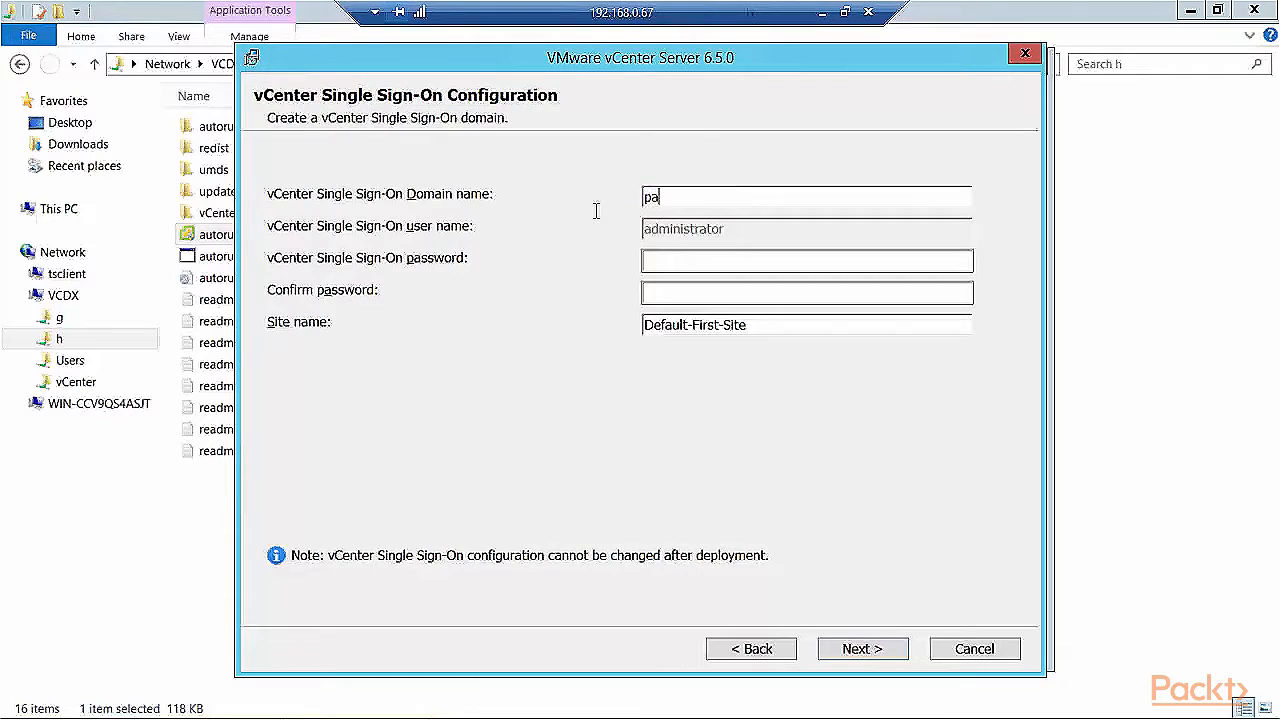
pyautogui.write('cktpubBranch.local')
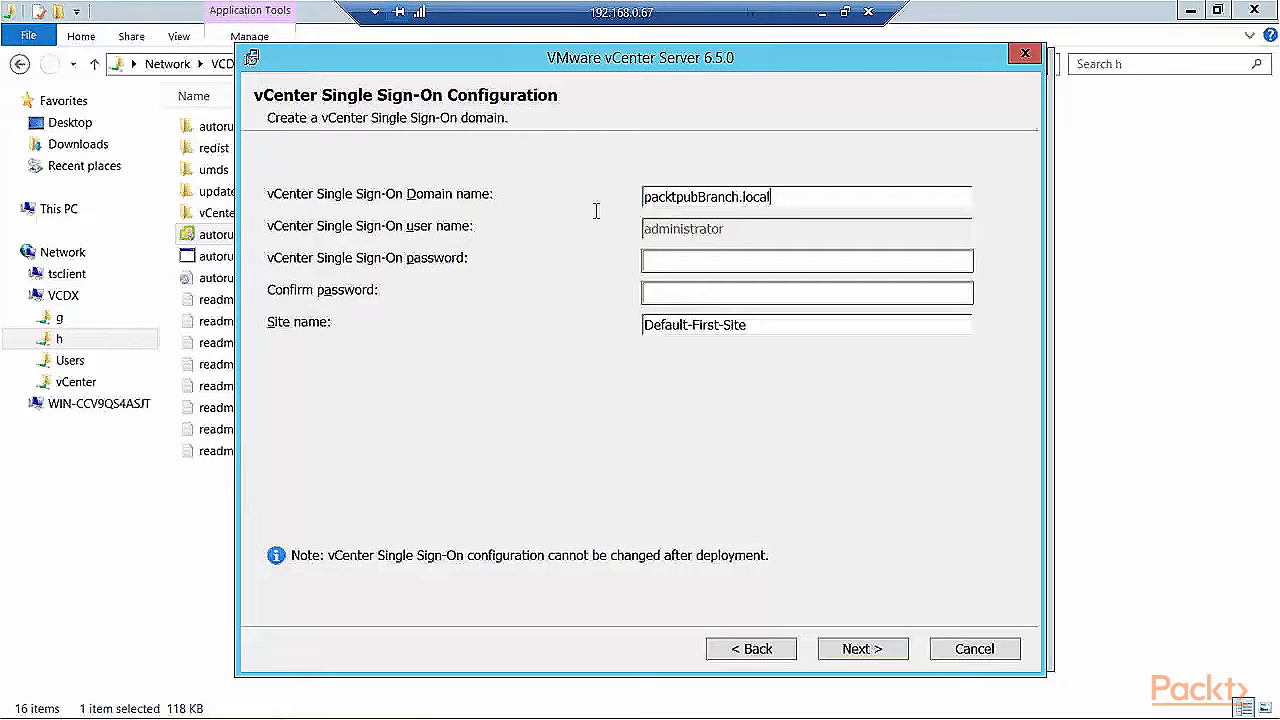
# Enter the vCenter Single Sign-On password and repeat it in the confirmation field.
pyautogui.click(651, 261)
pyautogui.write('••••••')
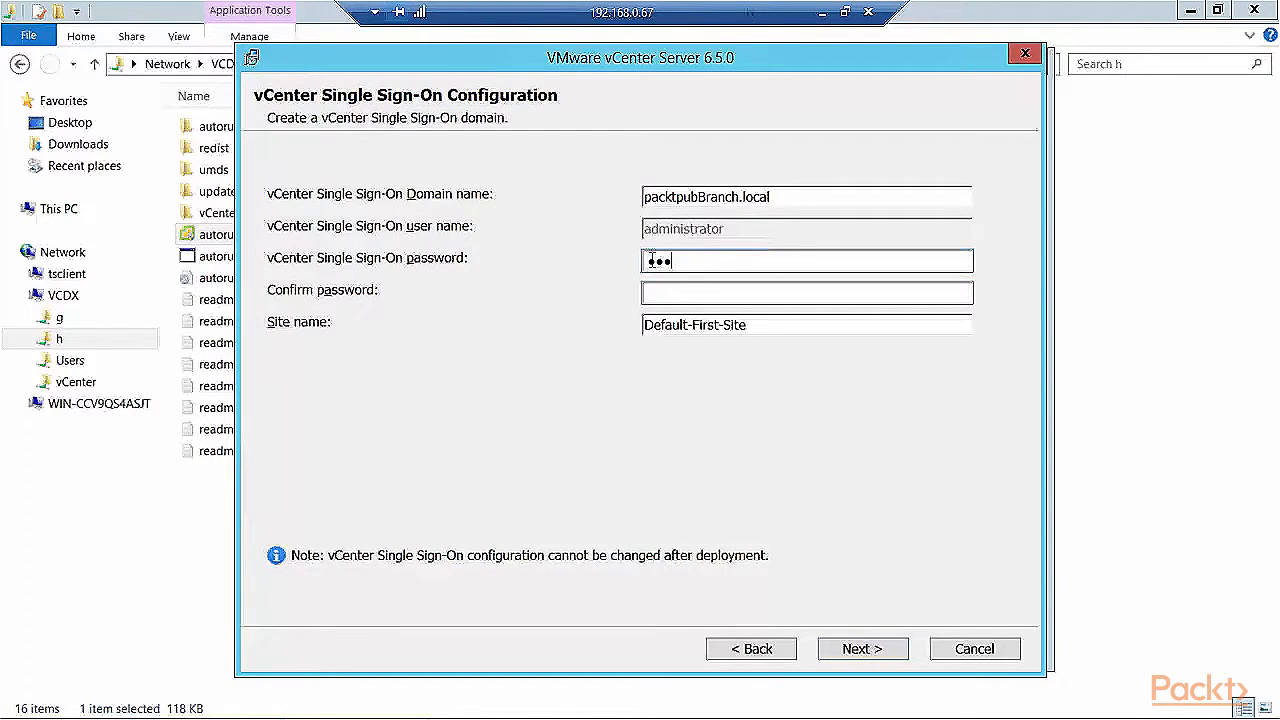
pyautogui.write('••')
pyautogui.press('Tab')
pyautogui.write('••••••••')
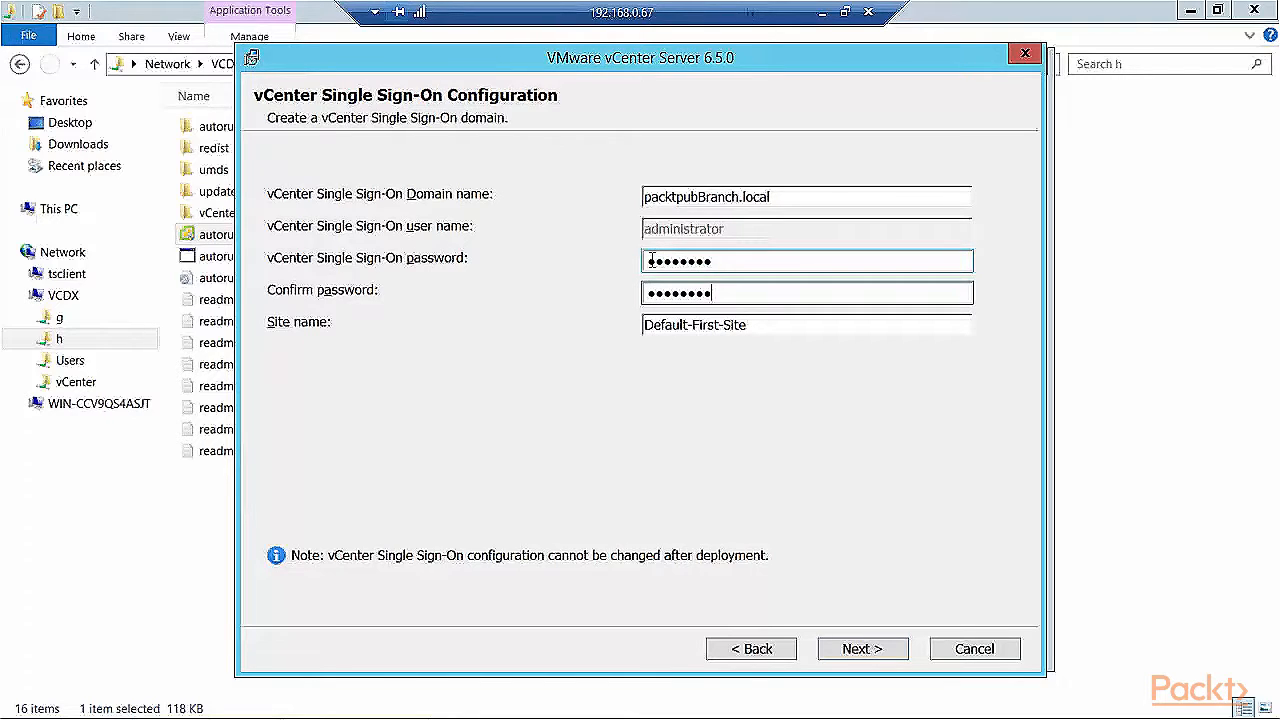
# Replace the default site name with Branch and proceed past the Single Sign-On configuration.
pyautogui.moveTo(750, 325); pyautogui.dragTo(649, 328)
pyautogui.write('B')
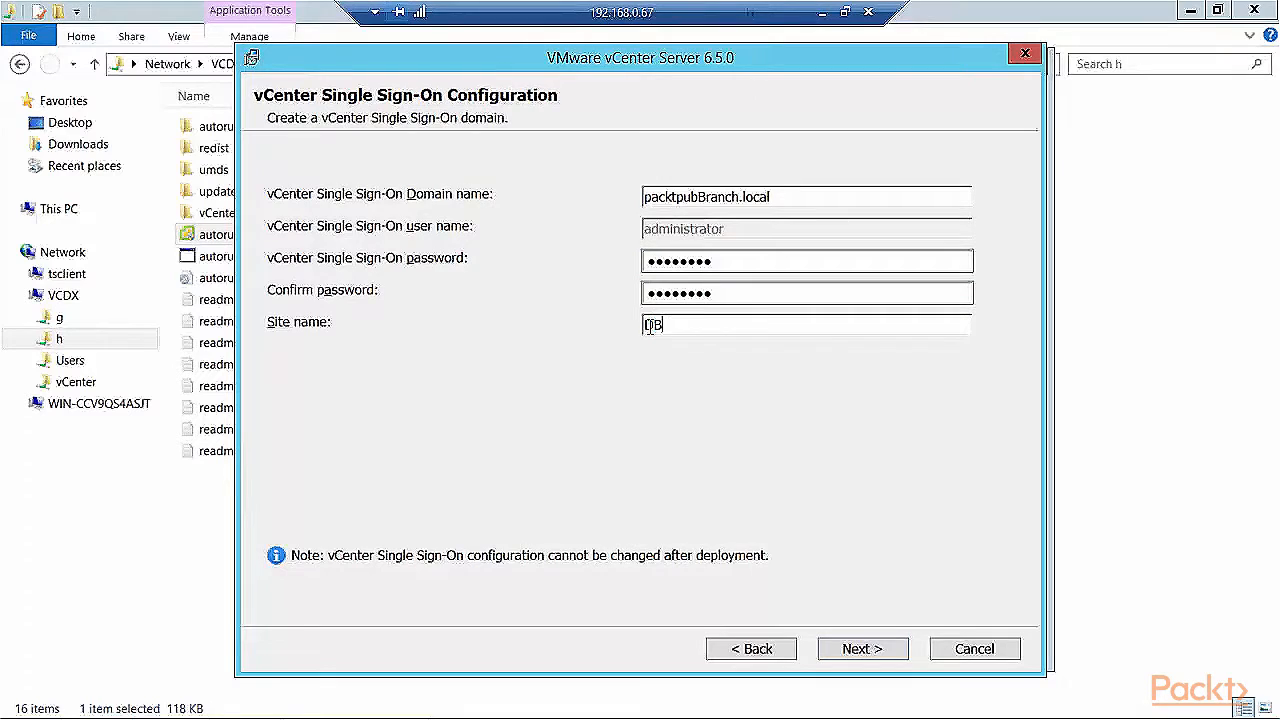
pyautogui.write('ranch')
pyautogui.click(650, 326)
pyautogui.press('BackSpace')
pyautogui.click(852, 650)
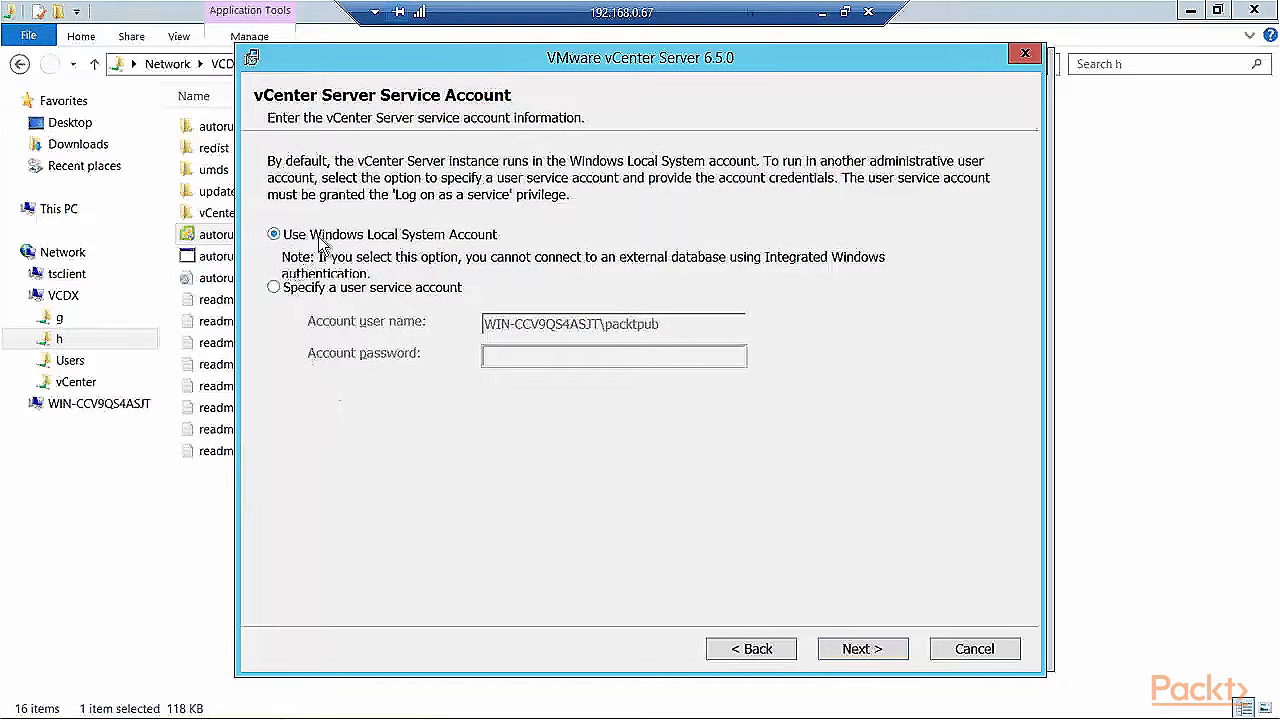
# Keep the Windows Local System Account, the embedded VMware Postgres database, and the default ports and destination directories.
pyautogui.click(859, 643)
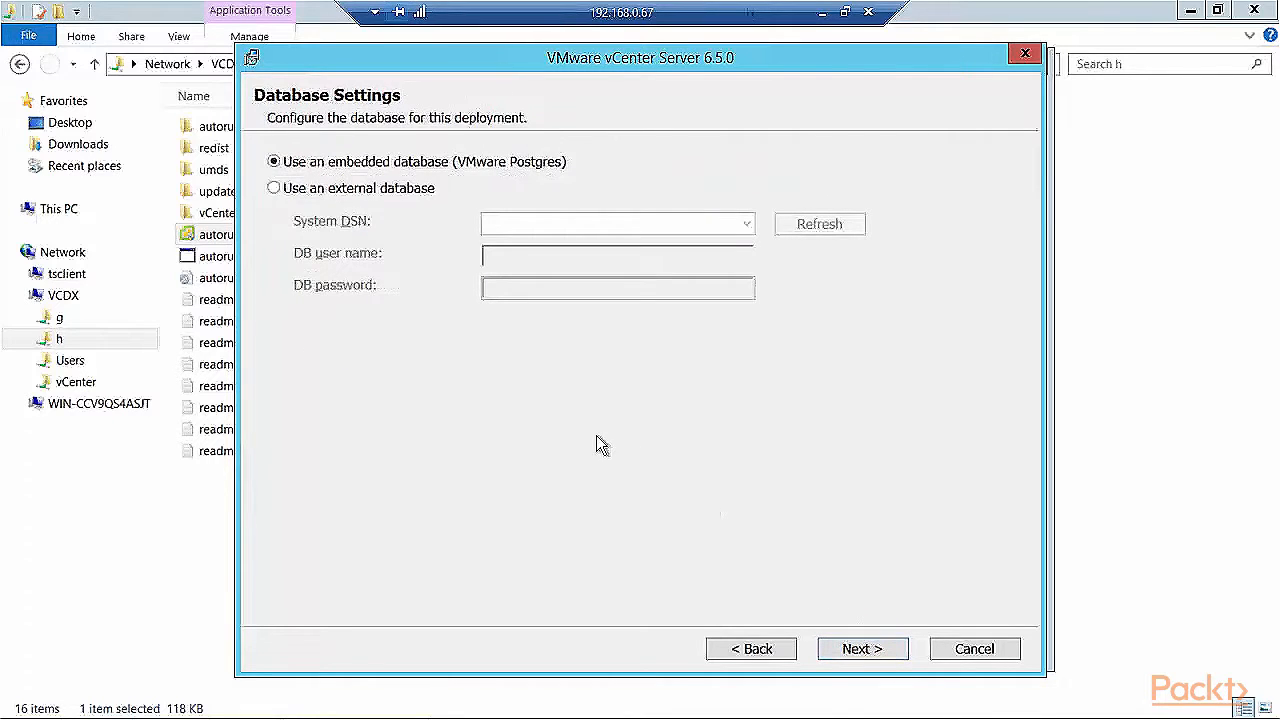
pyautogui.click(852, 650)
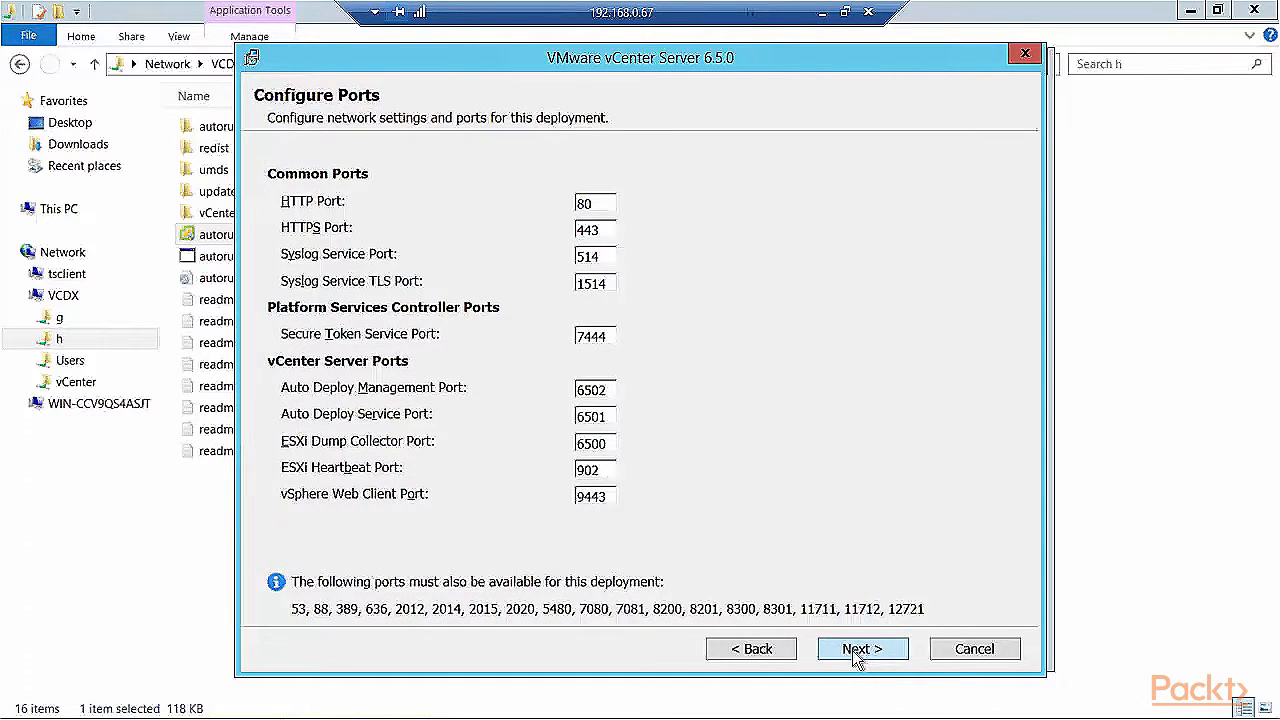
pyautogui.click(852, 650)
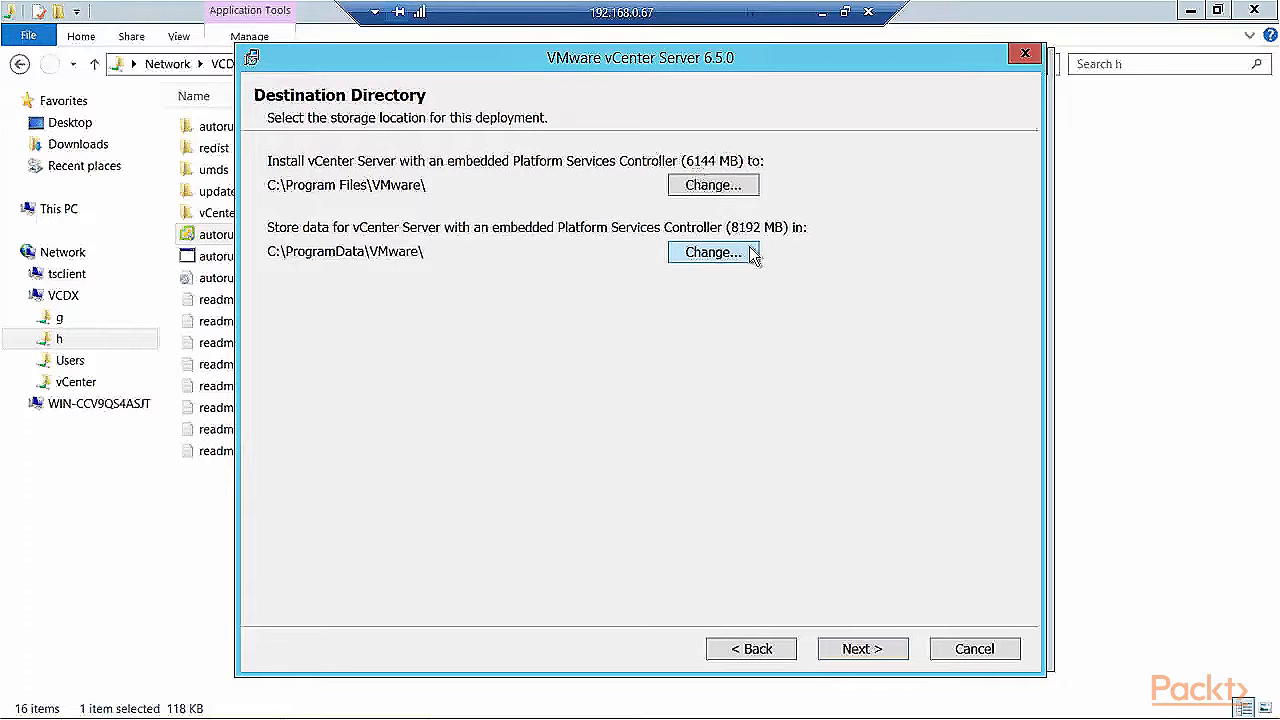
pyautogui.click(845, 644)
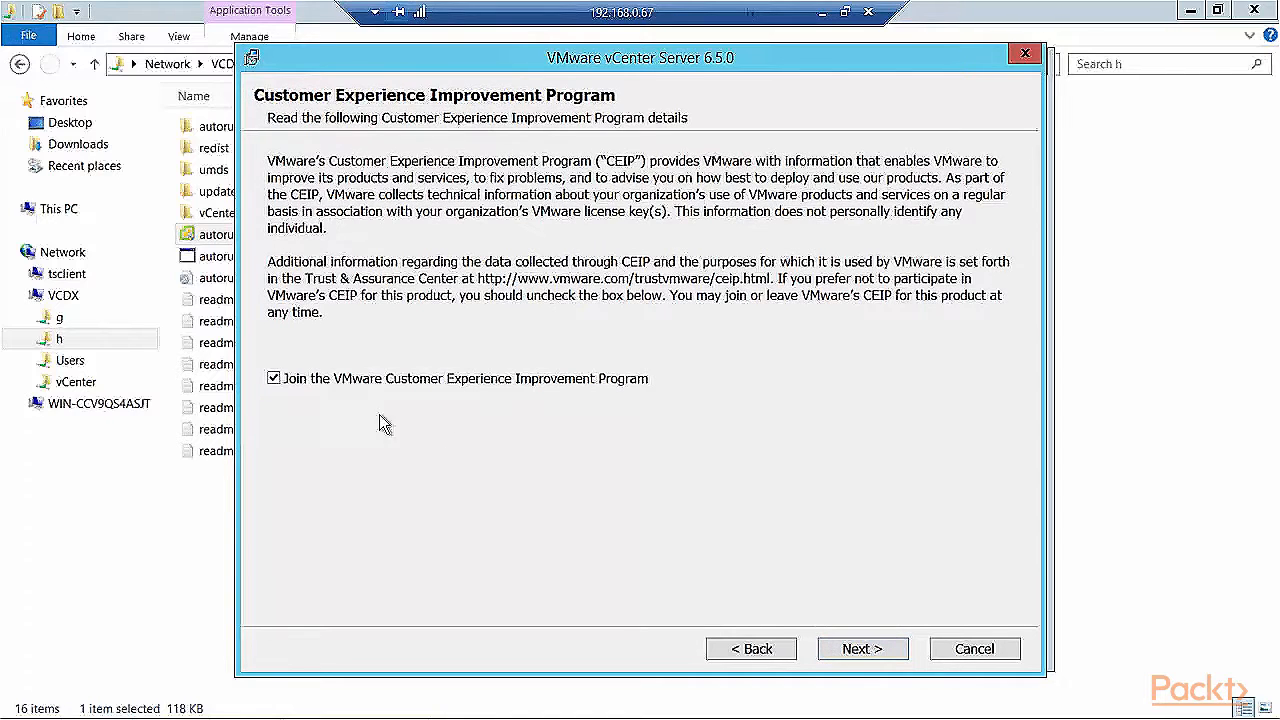
# Opt out of the VMware Customer Experience Improvement Program and start the installation with the reviewed settings.
pyautogui.click(274, 380)
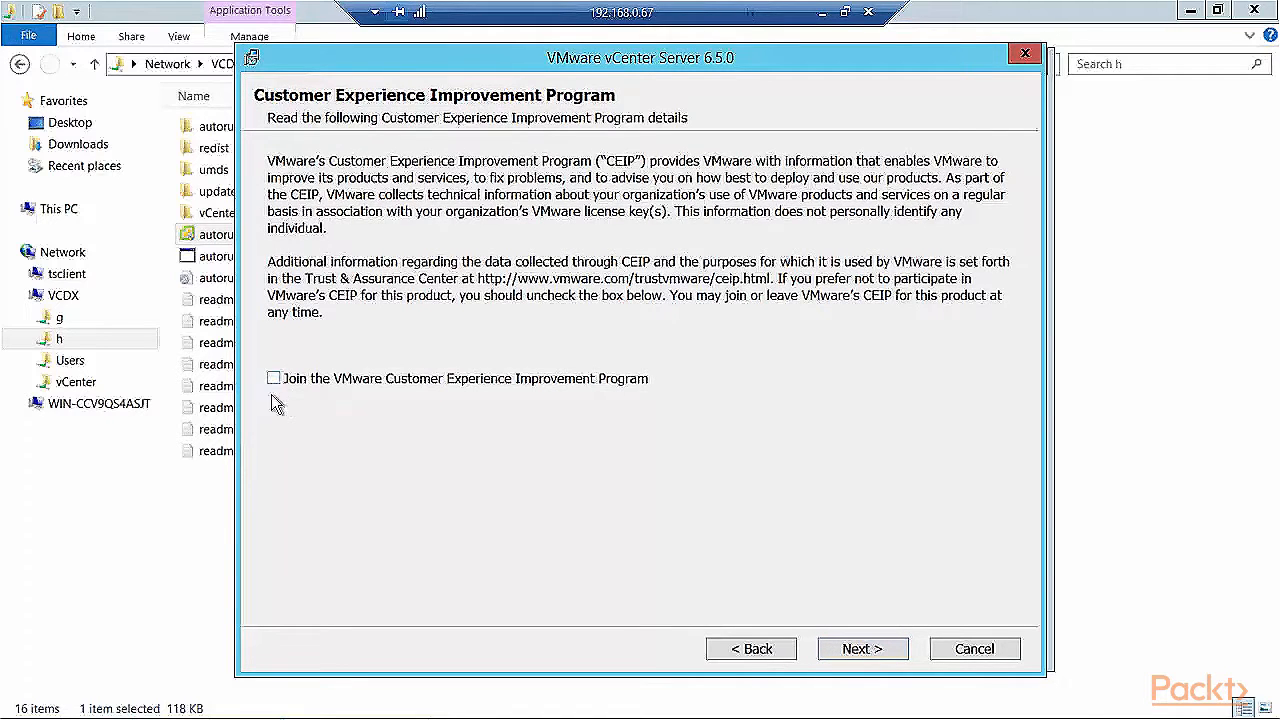
pyautogui.click(863, 651)
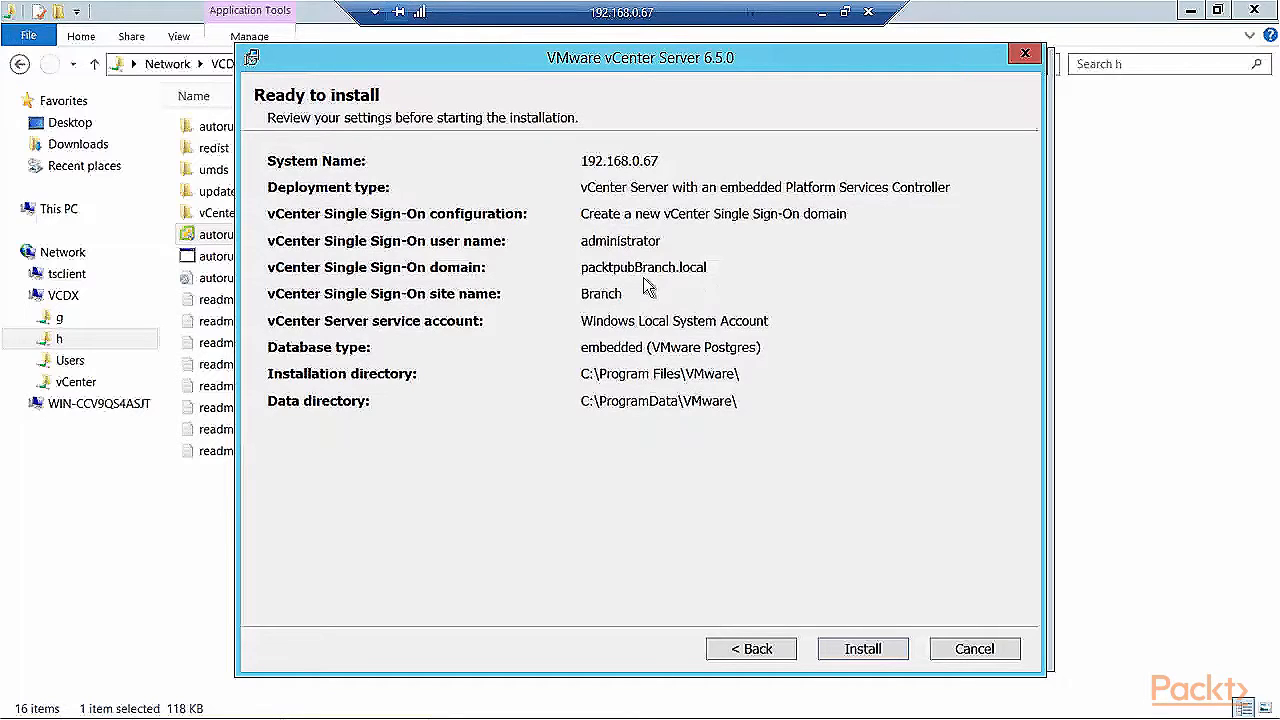
pyautogui.click(845, 648)
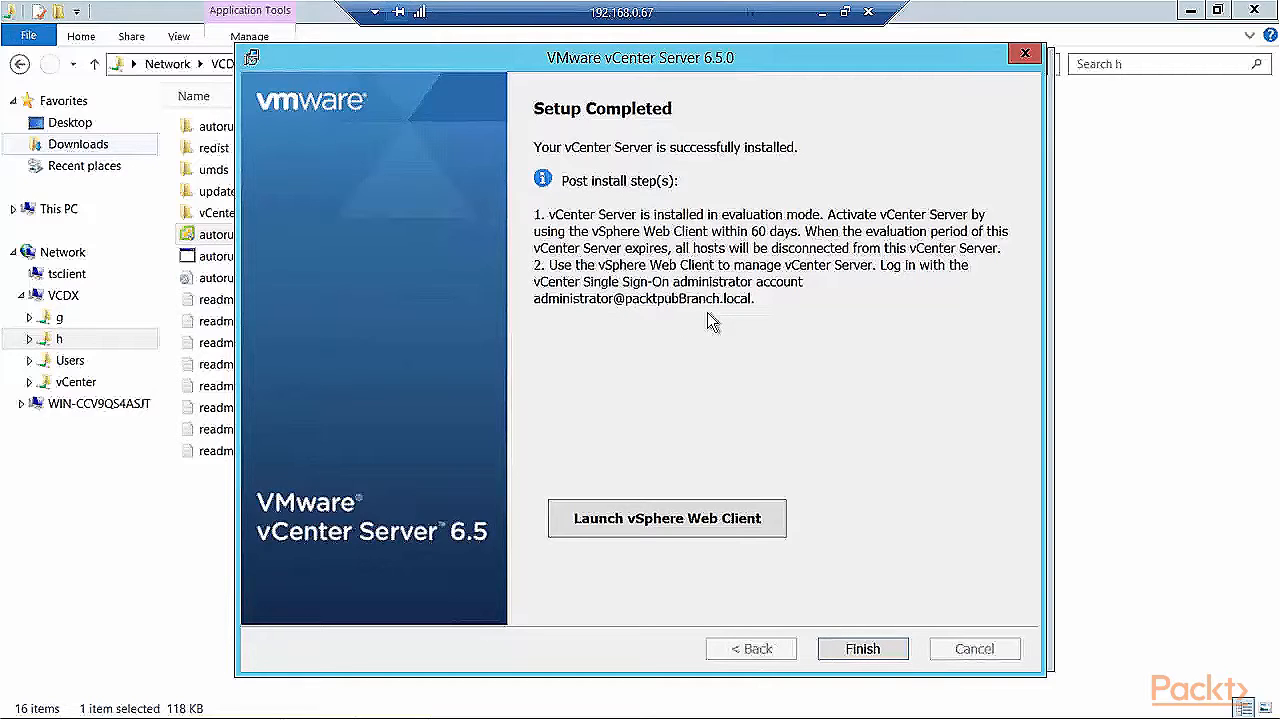
# Launch the vSphere Web Client from the completed setup and continue to the website despite the certificate warning.
pyautogui.click(645, 518)
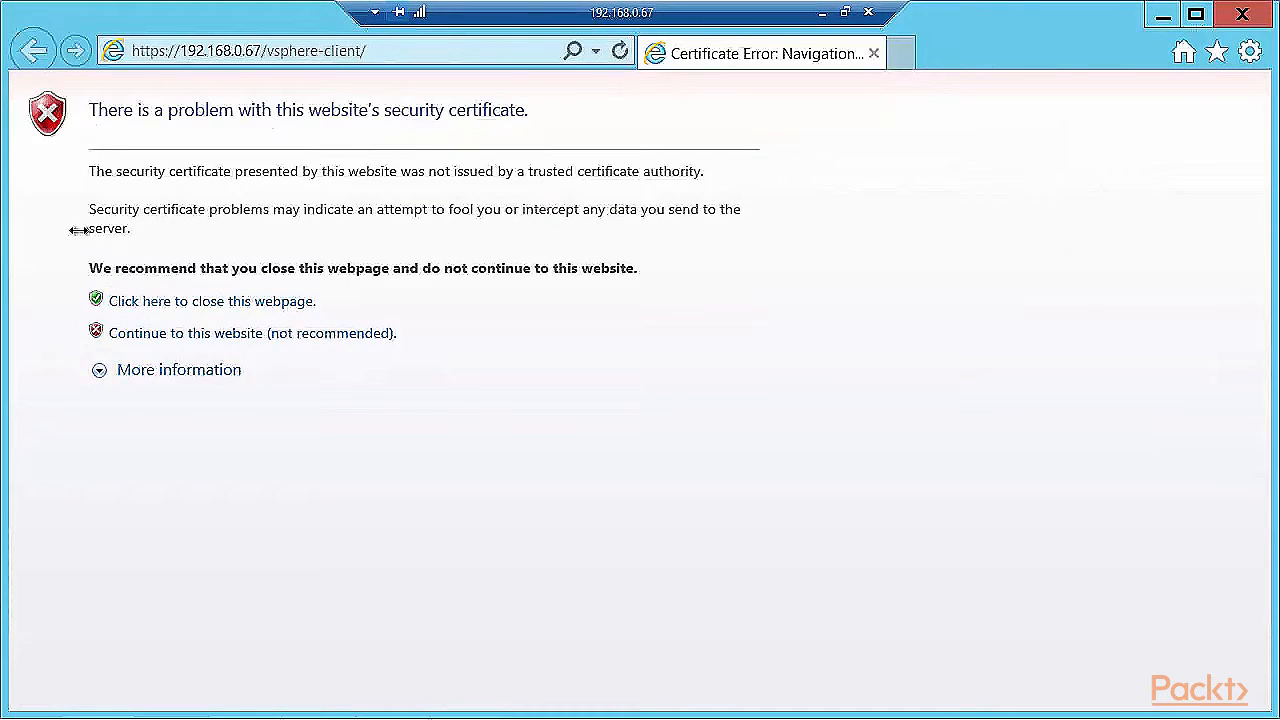
pyautogui.click(337, 337)
pyautogui.click(700, 436)
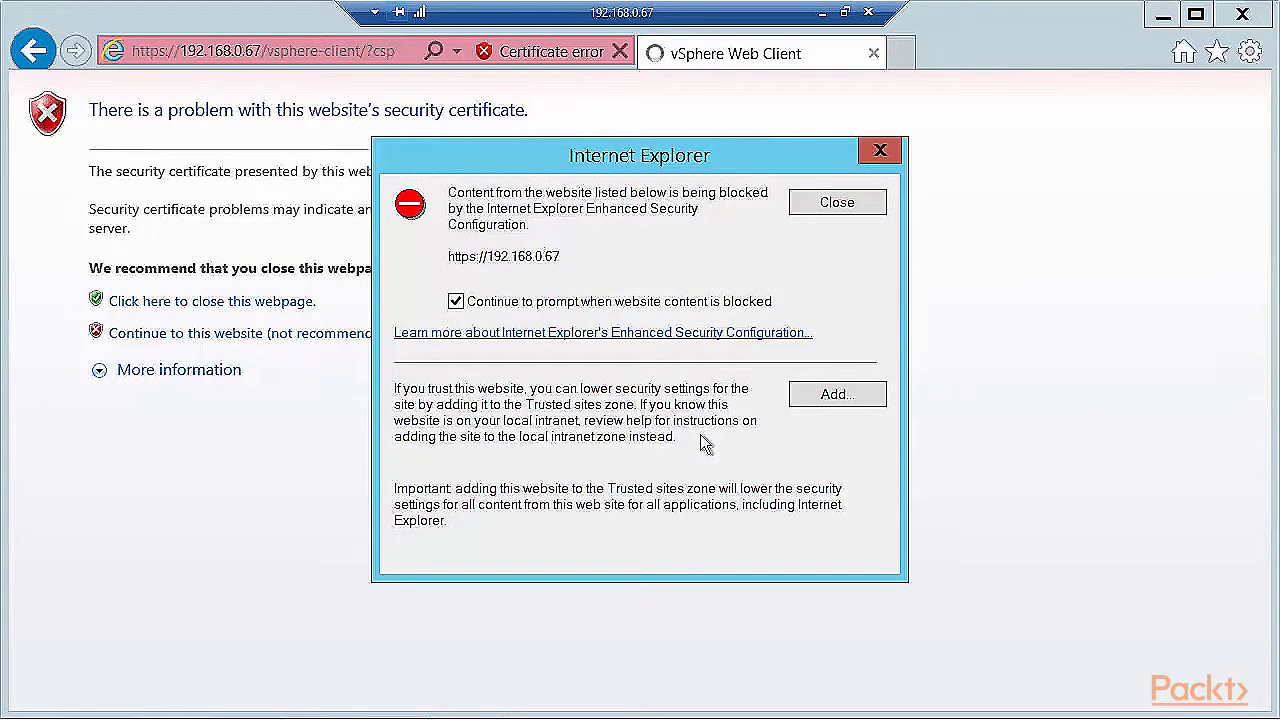